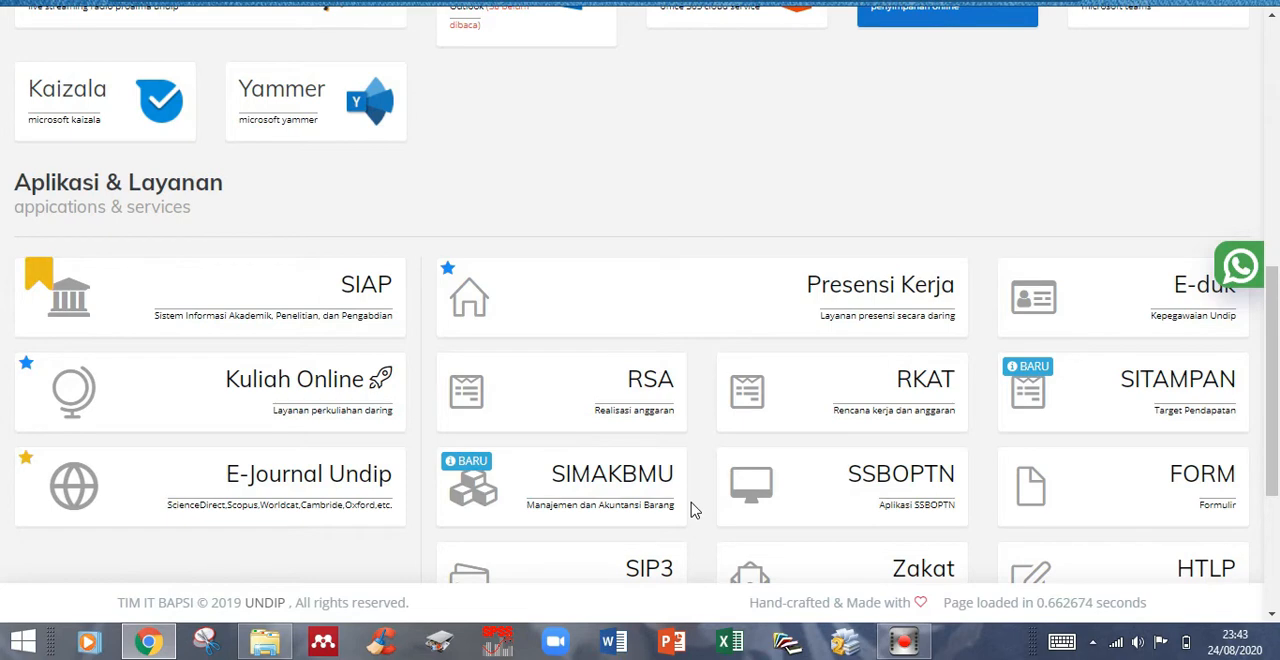
- Open the Mekanika Tanah II course from the Kuliah Online service and bring up its settings for editing
left_click(237, 408)
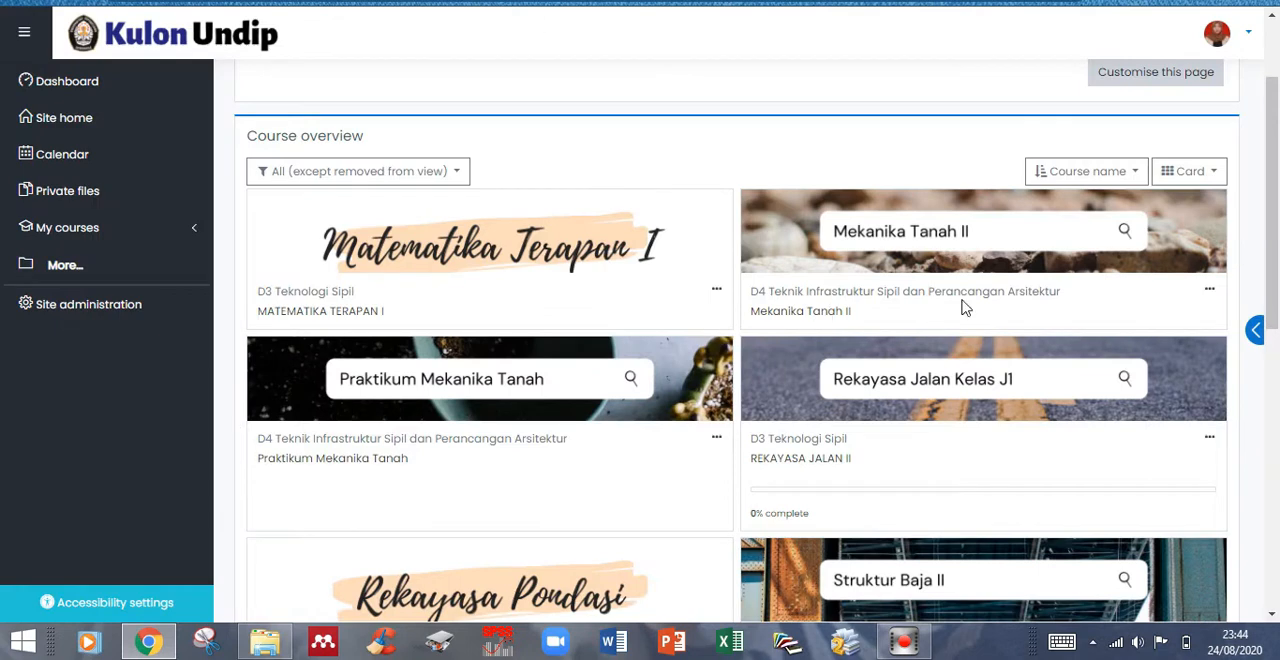
left_click(917, 276)
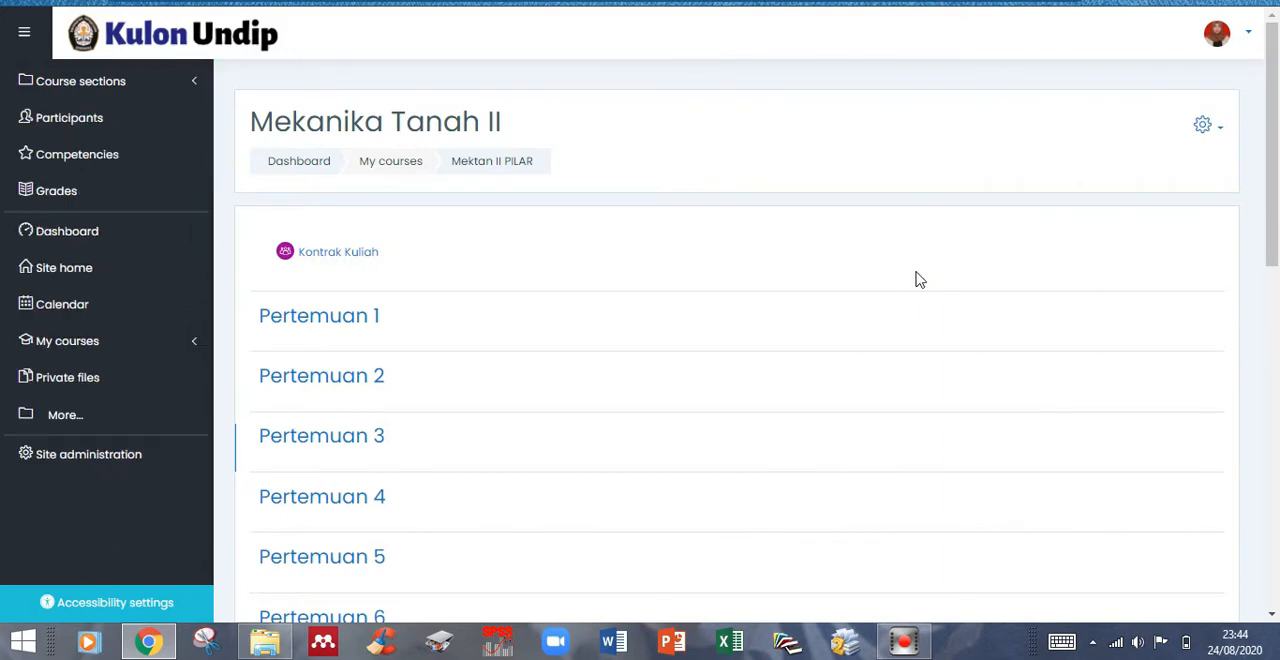
left_click(1205, 130)
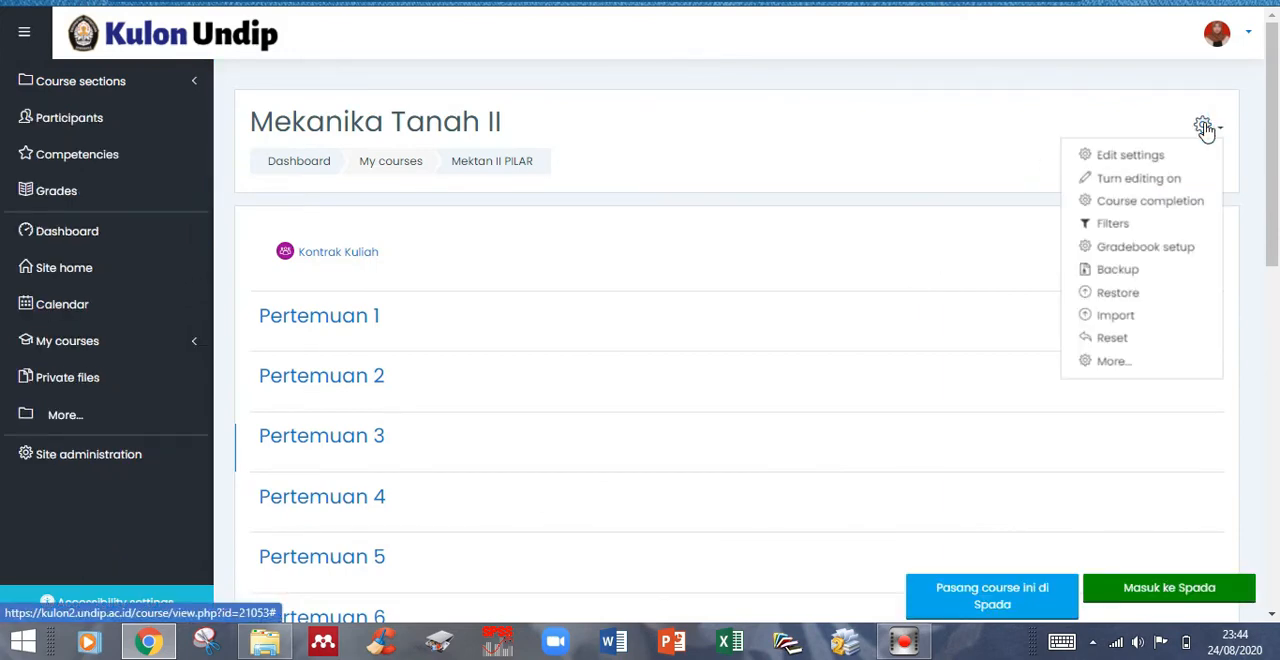
left_click(1130, 156)
- Set the course's group mode to Separate groups with Force group mode set to Yes, and save the settings
scroll(834, 451, "down", 5)
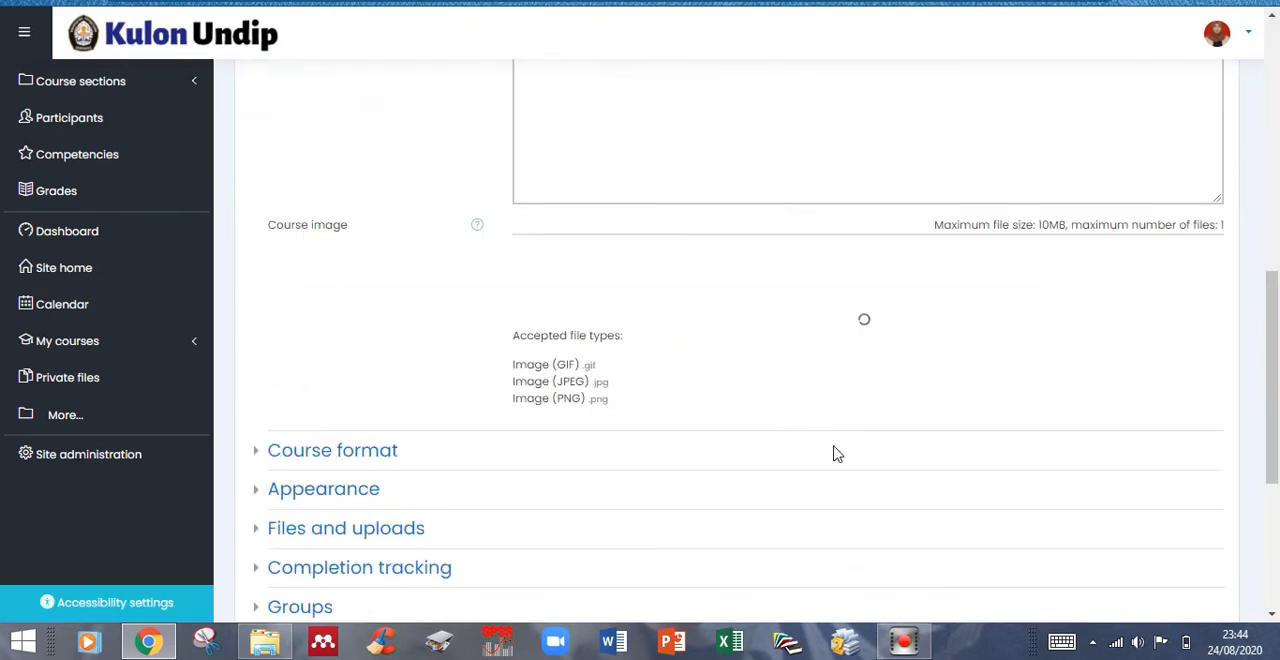
scroll(834, 451, "down", 1)
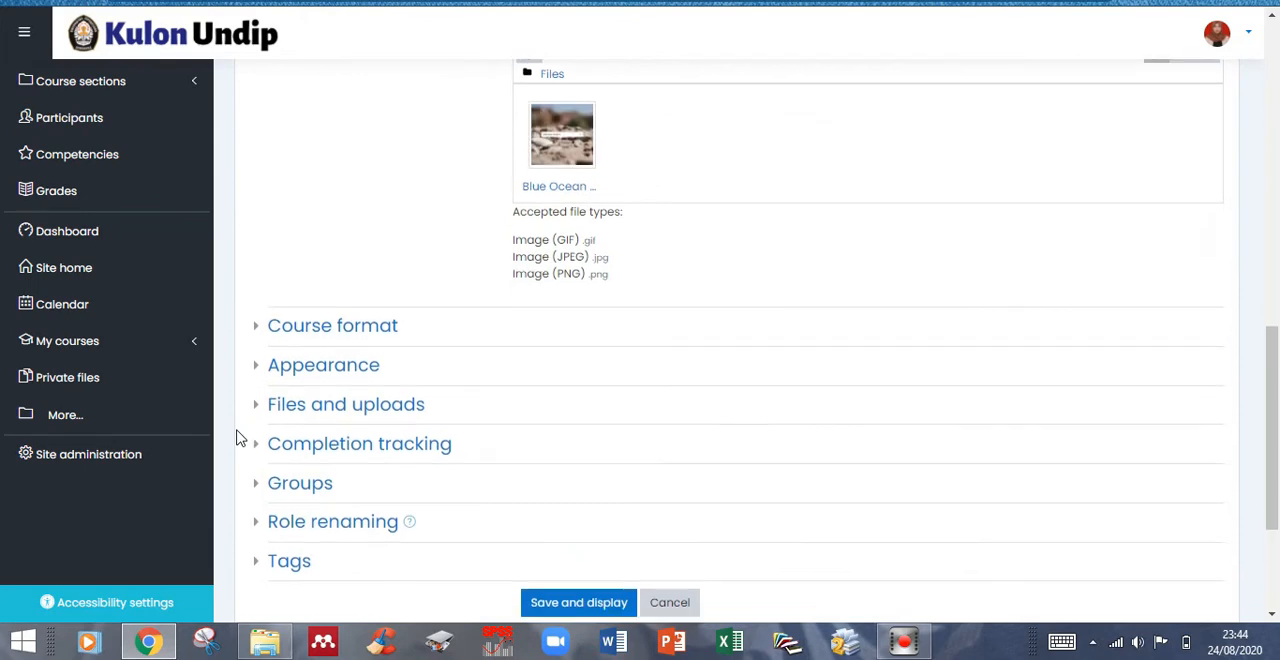
scroll(237, 437, "down", 2)
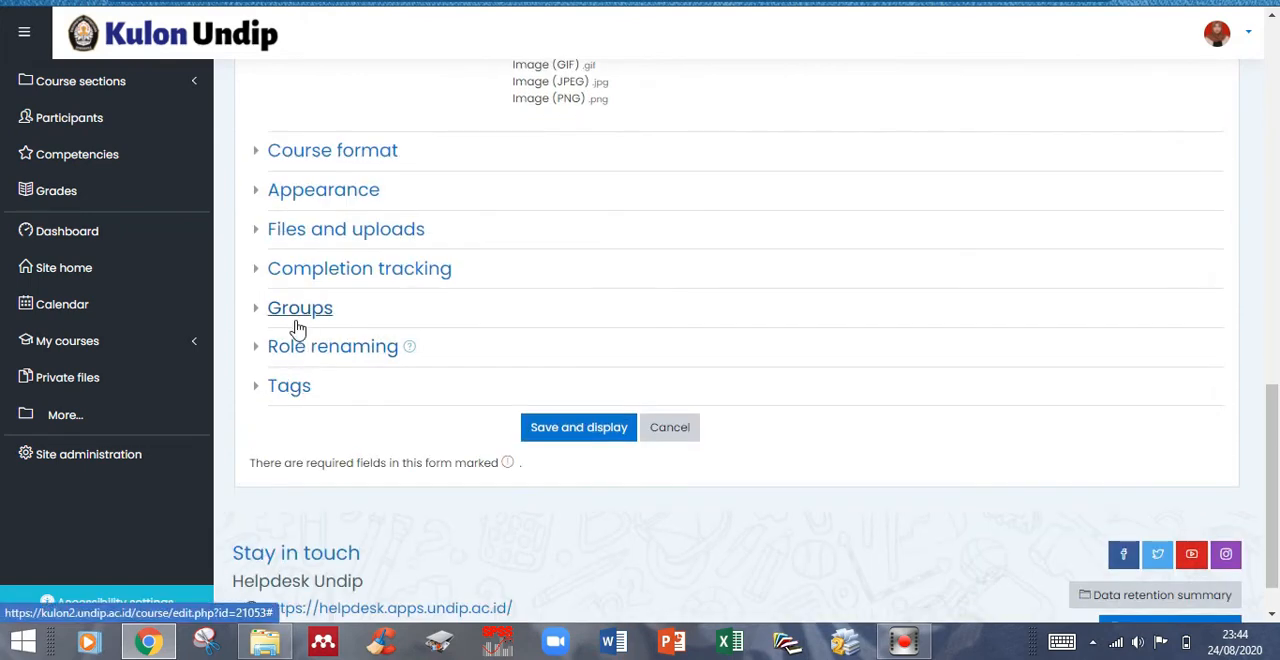
left_click(262, 310)
left_click(575, 341)
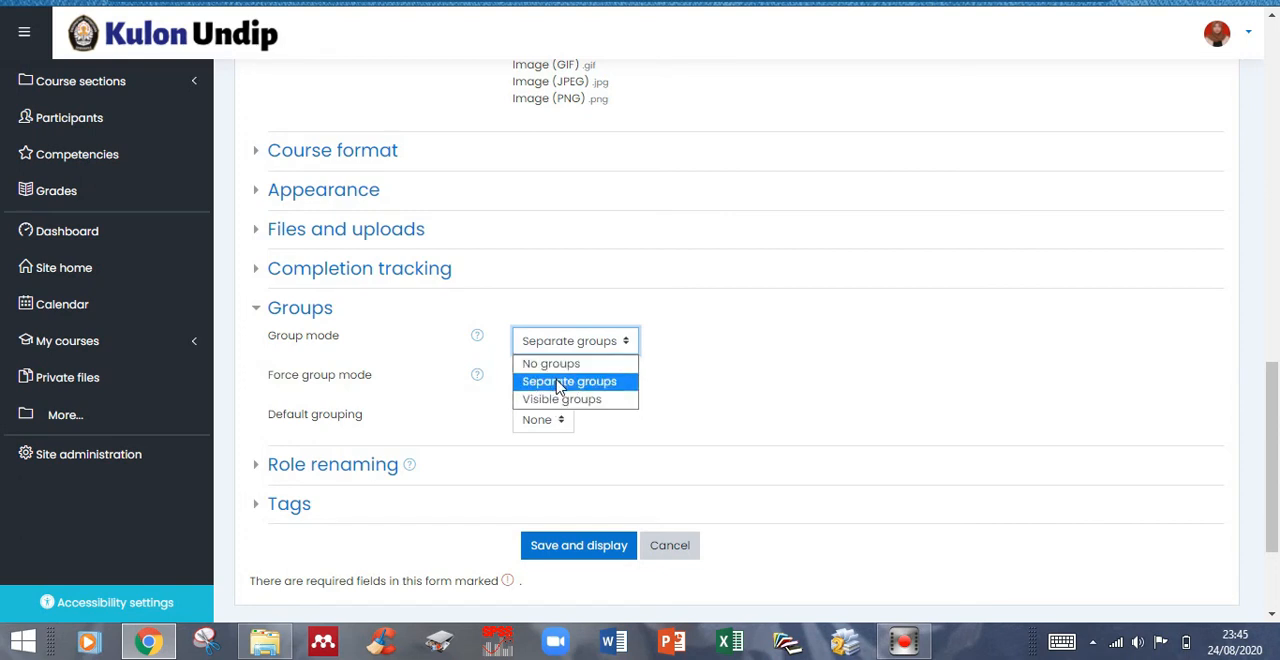
left_click(560, 384)
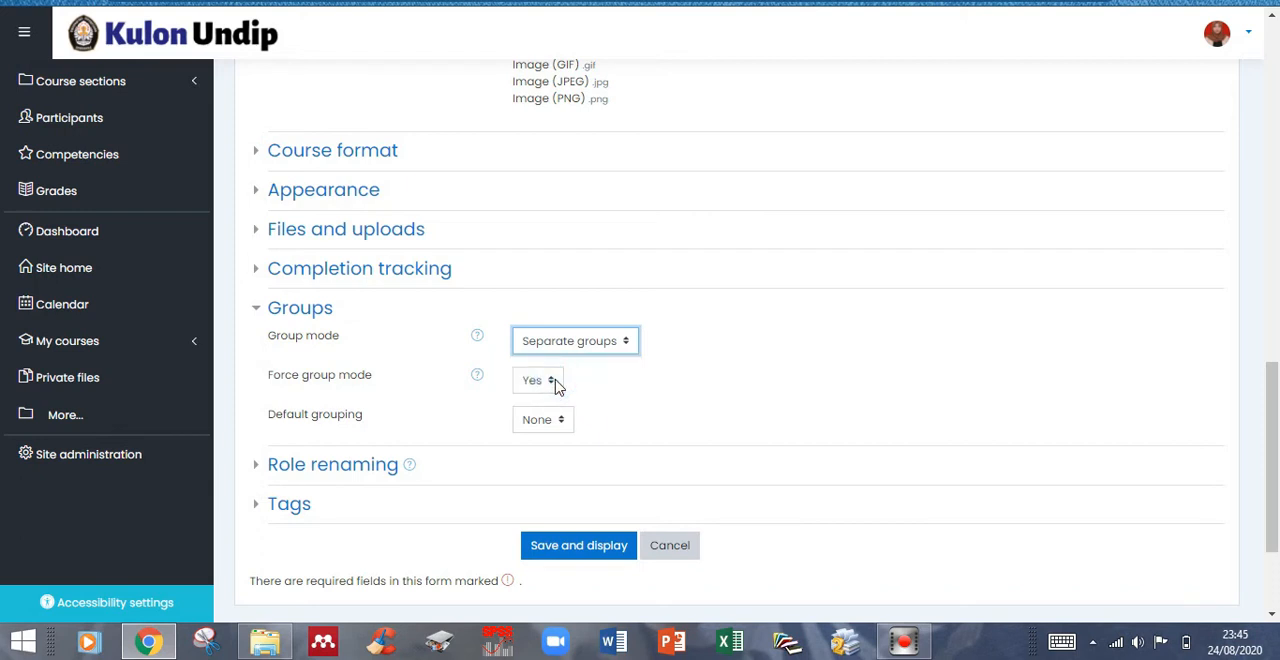
left_click(555, 382)
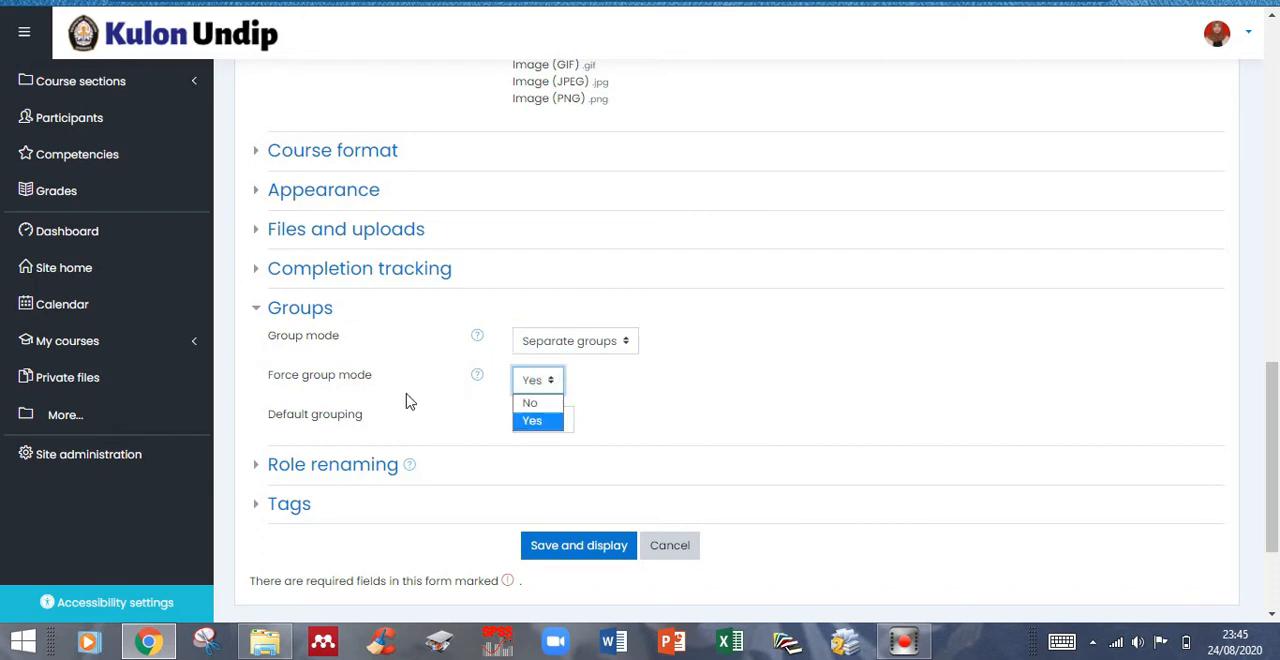
left_click(535, 420)
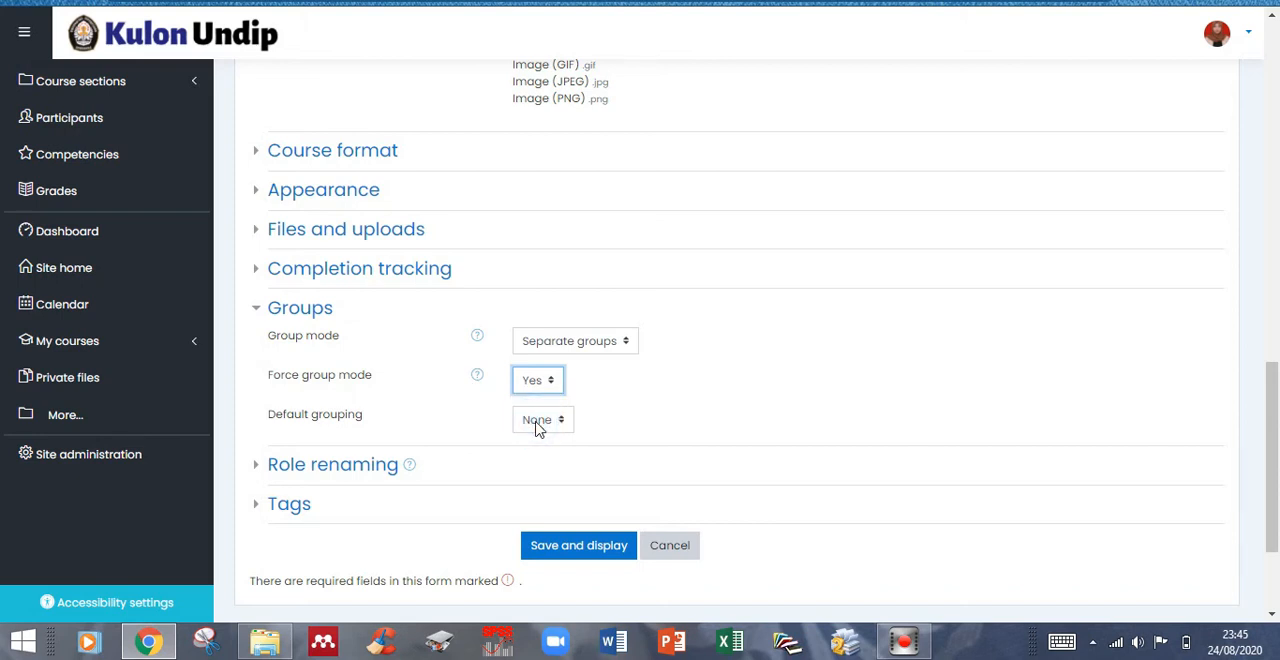
left_click(541, 549)
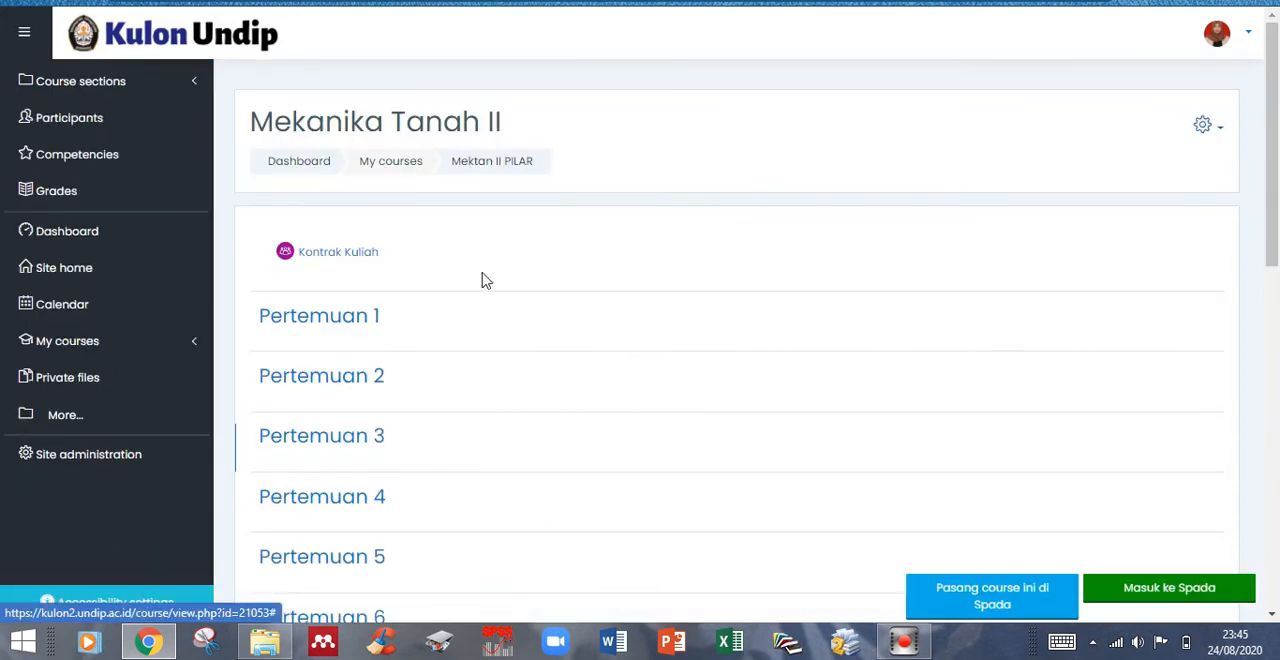
- Open the course's enrolment methods from its participants and add a Self enrolment method
left_click(112, 133)
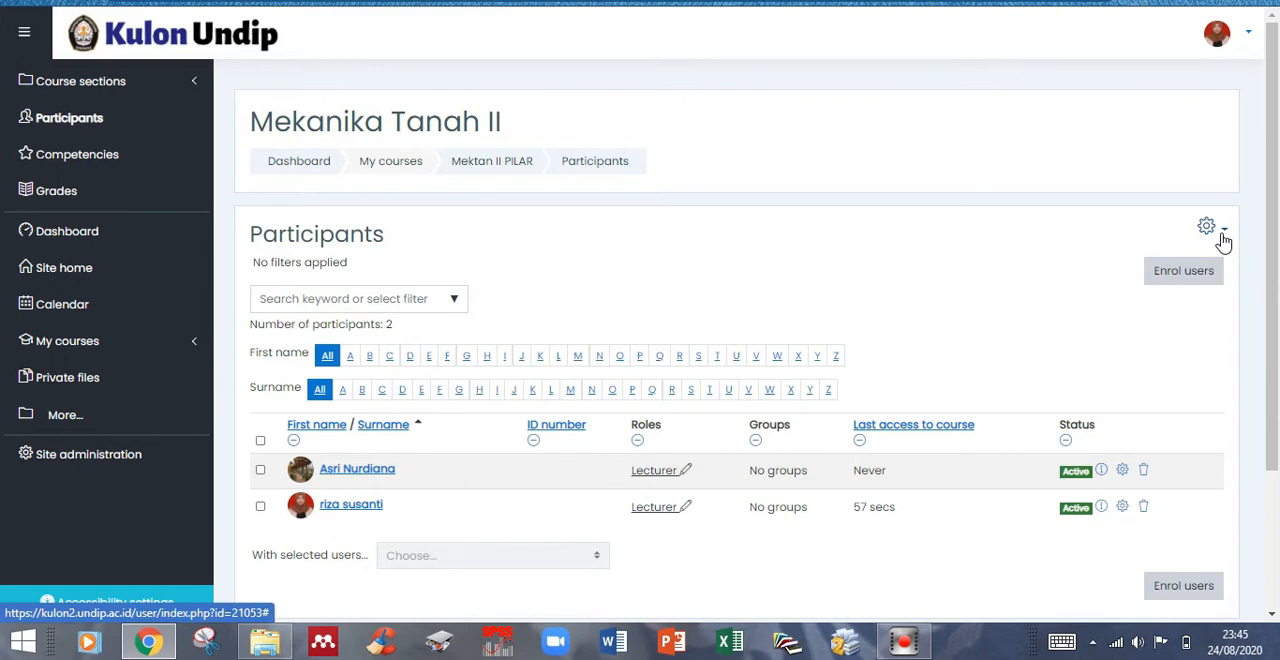
left_click(1221, 236)
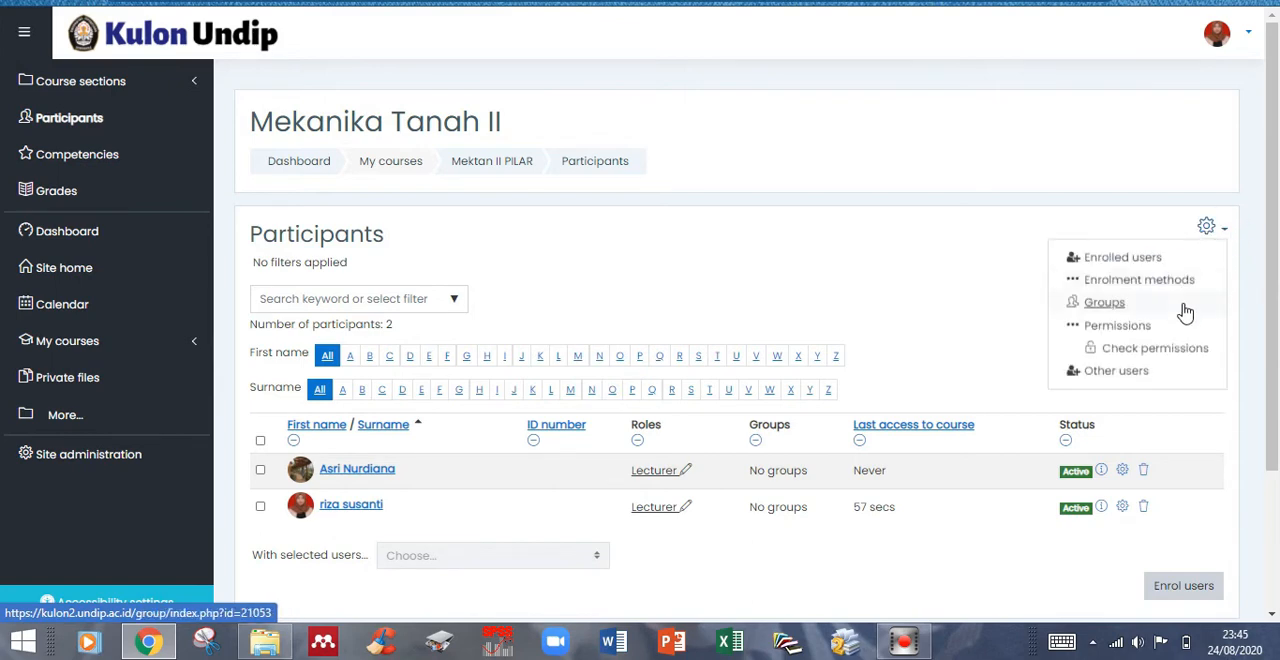
left_click(1165, 283)
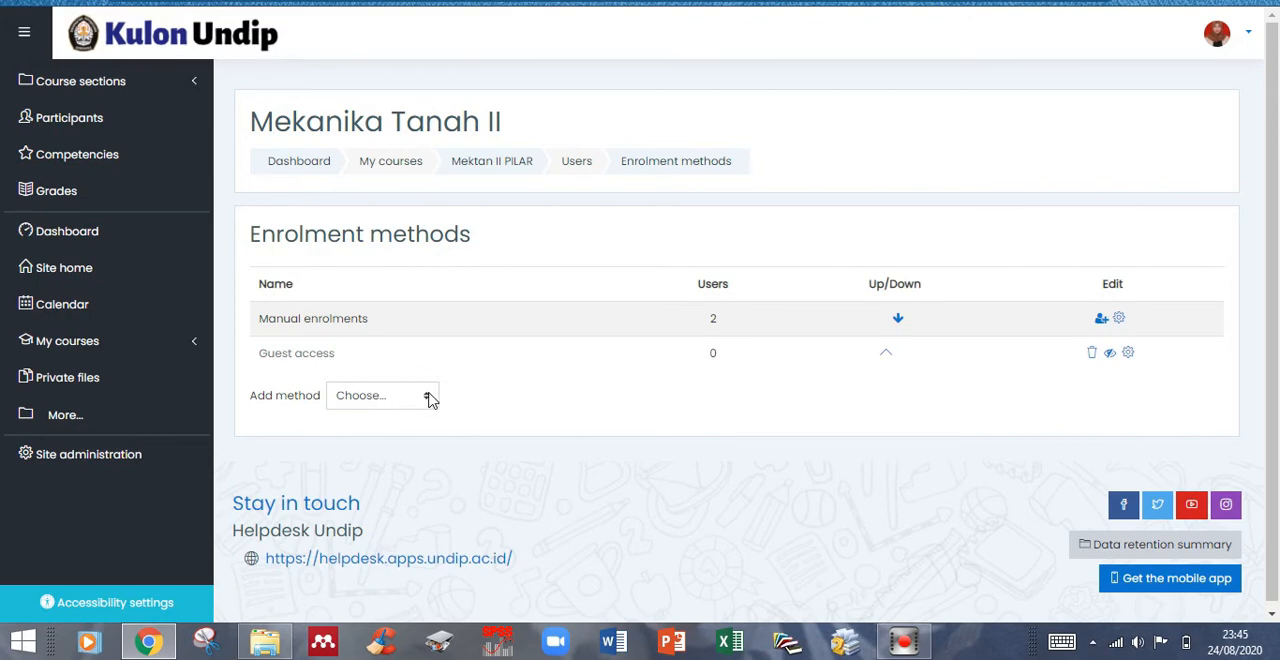
left_click(429, 398)
left_click(372, 438)
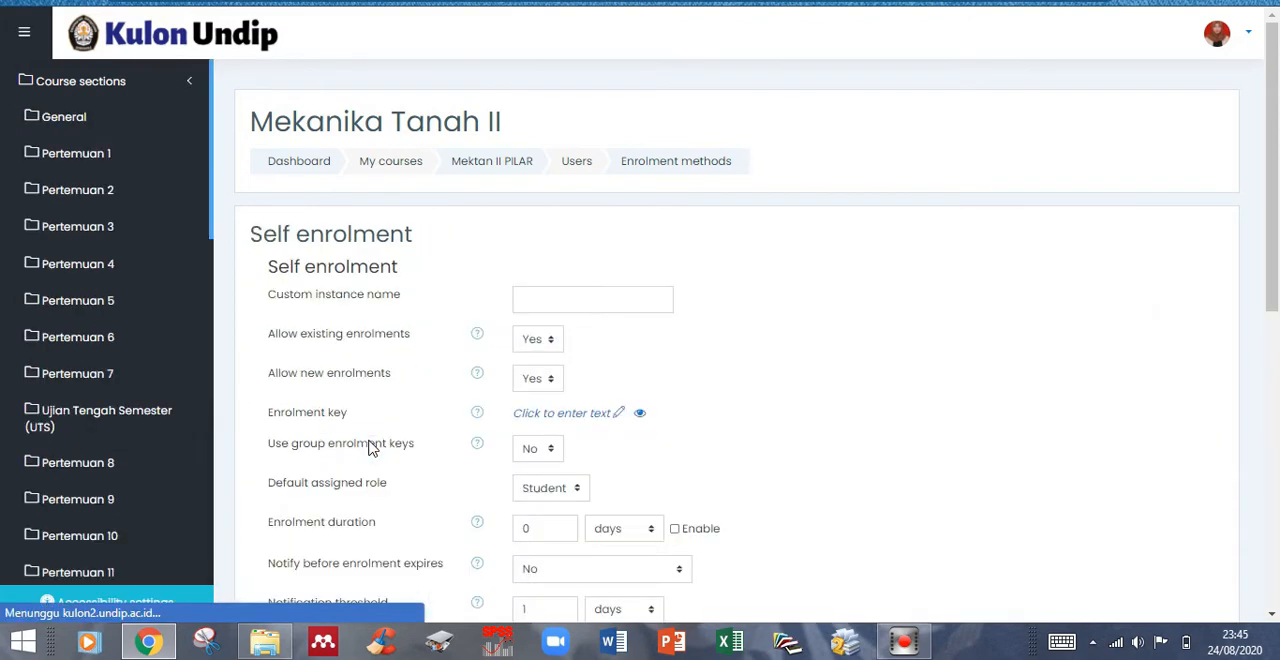
- Name the self enrolment Kelas G1, enter an enrolment key, set Use group enrolment keys to Yes and add the method
left_click(584, 301)
type("Kelas GI")
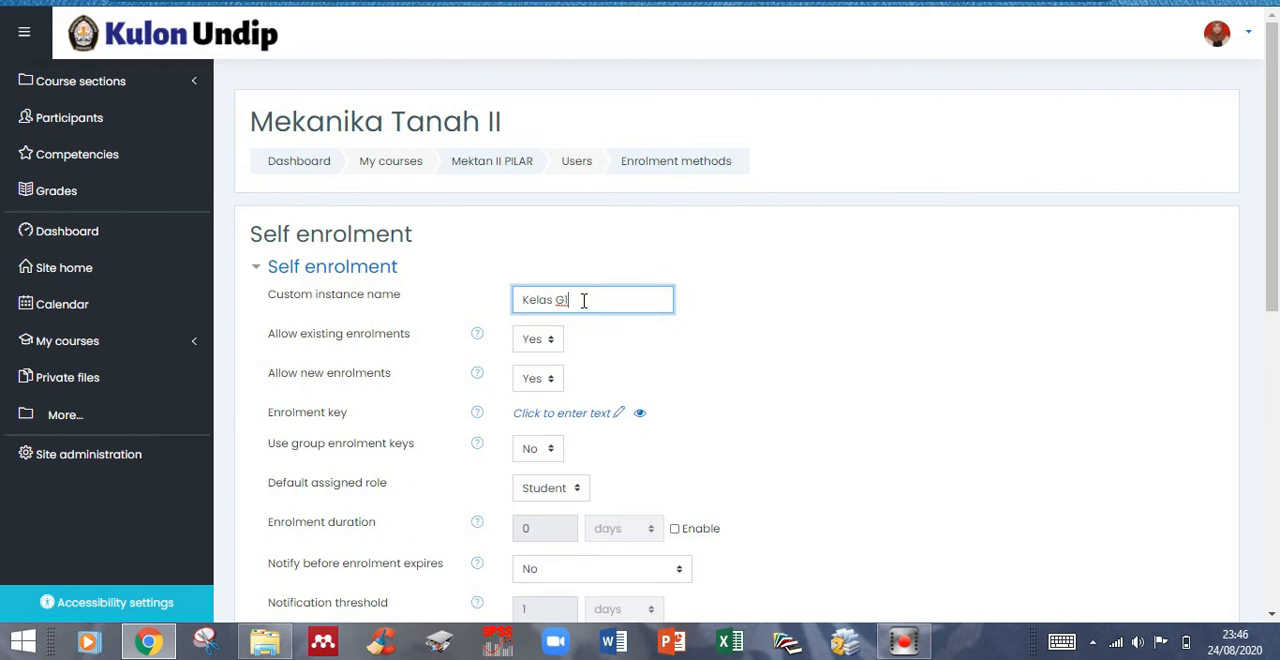
left_click(620, 414)
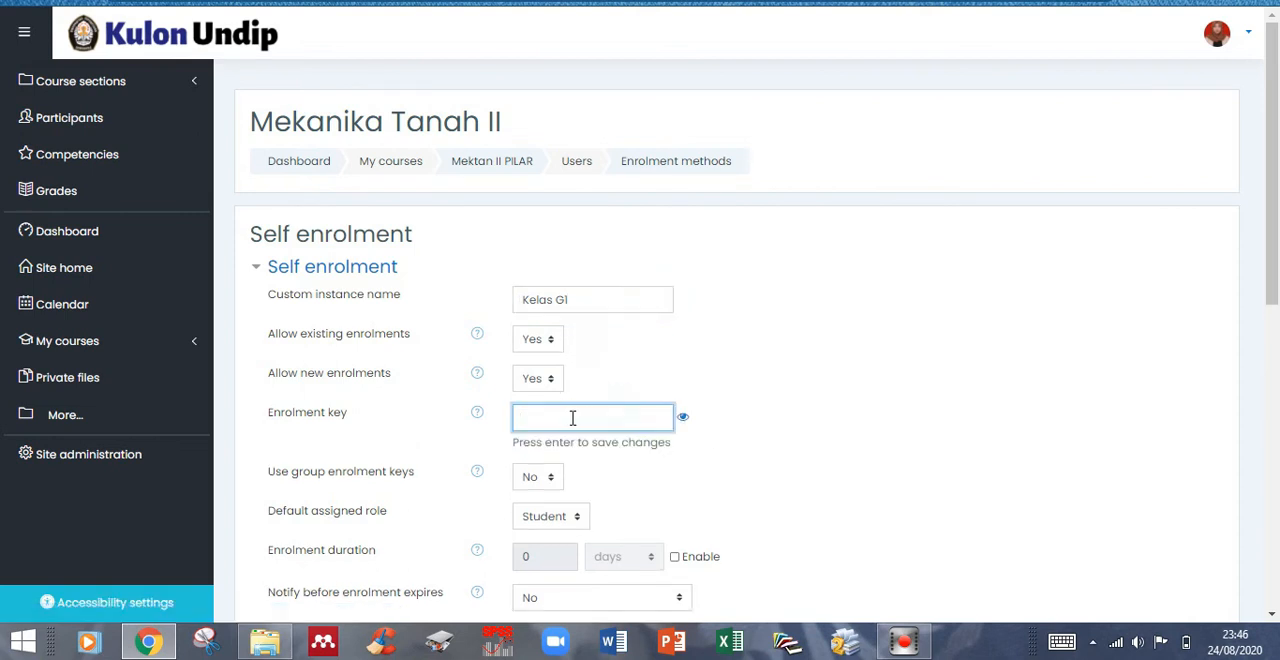
type("********")
left_click(548, 481)
left_click(535, 472)
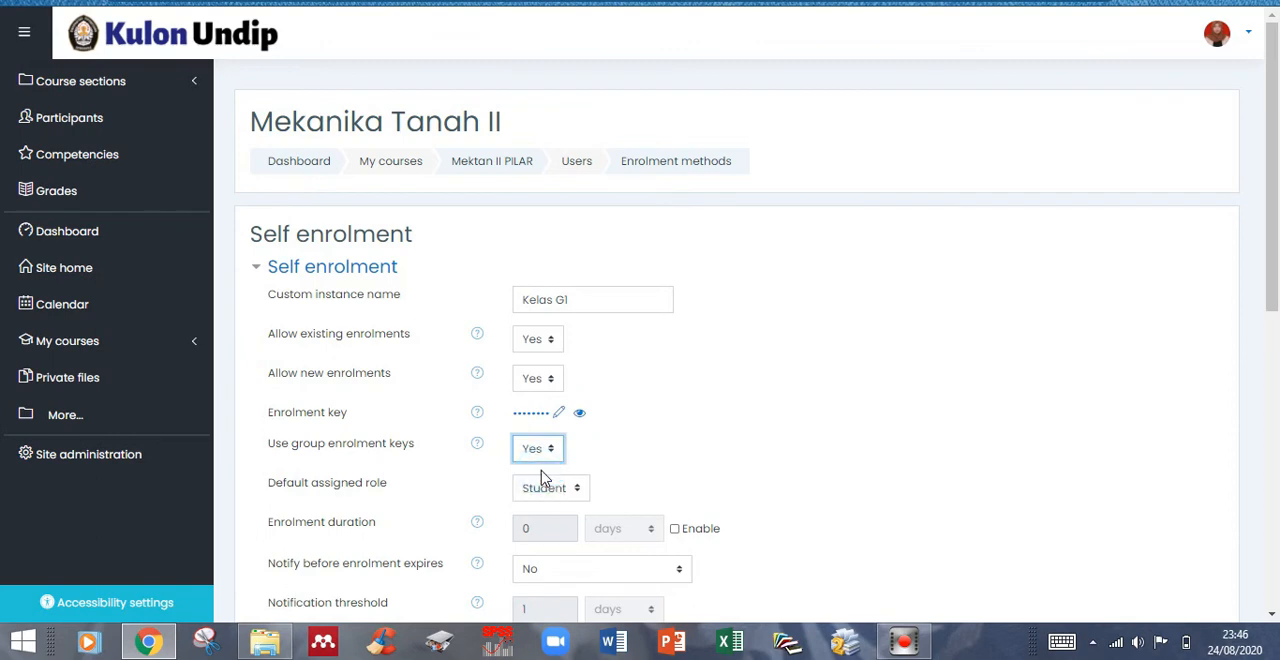
scroll(545, 470, "down", 6)
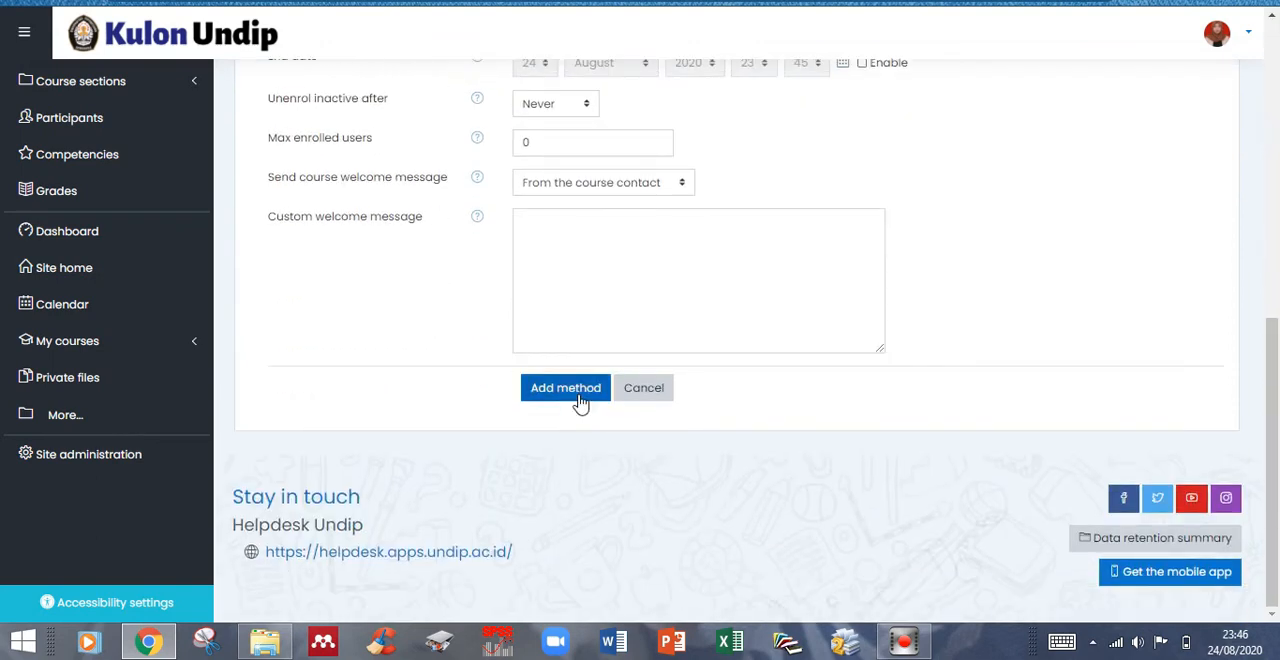
left_click(580, 396)
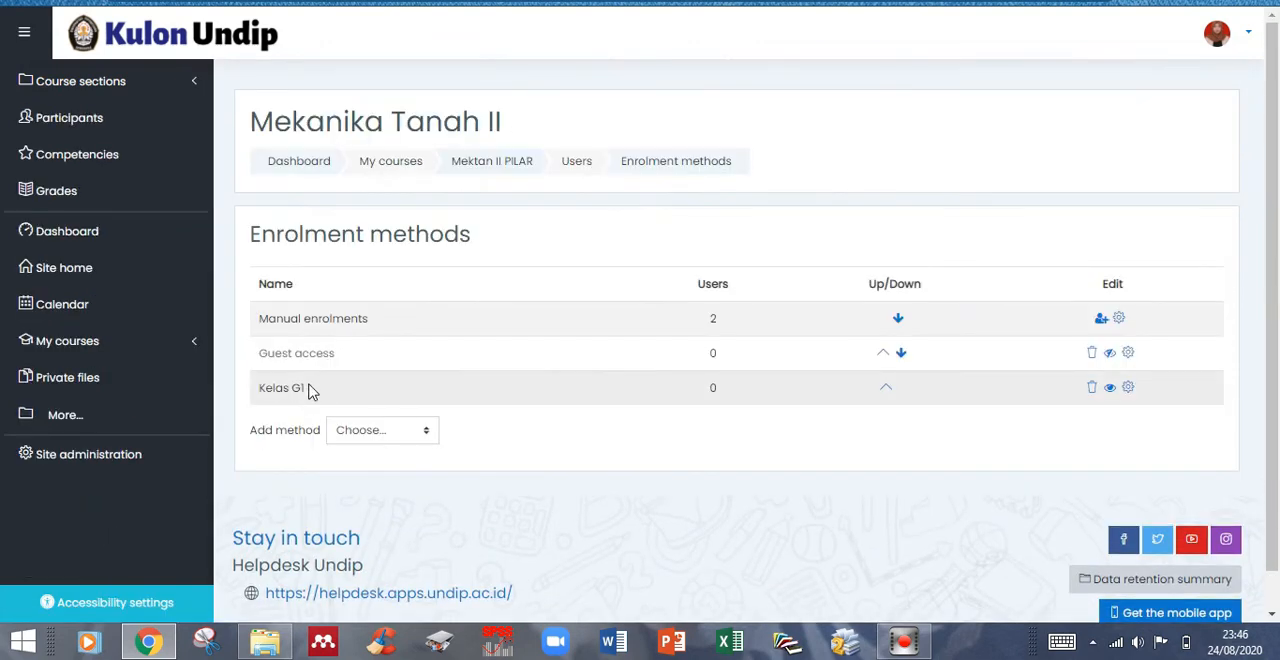
- Add another self enrolment method named Kelas J1 with an enrolment key and Use group enrolment keys set to Yes
left_click(428, 431)
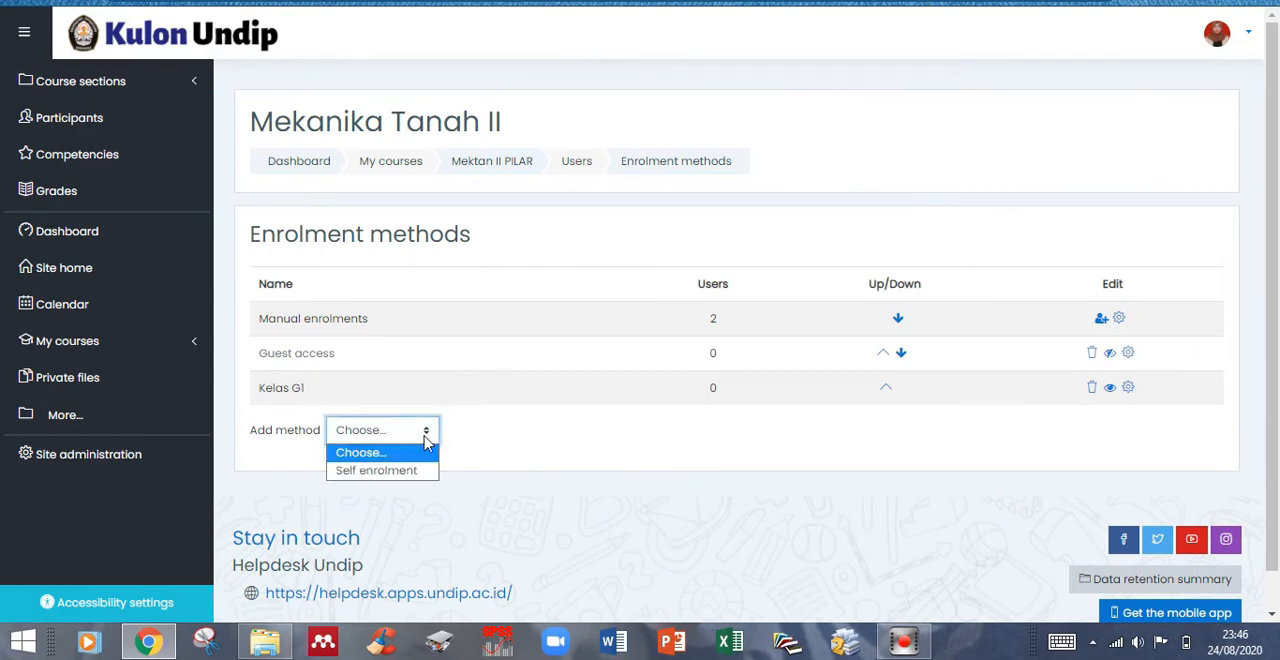
left_click(390, 467)
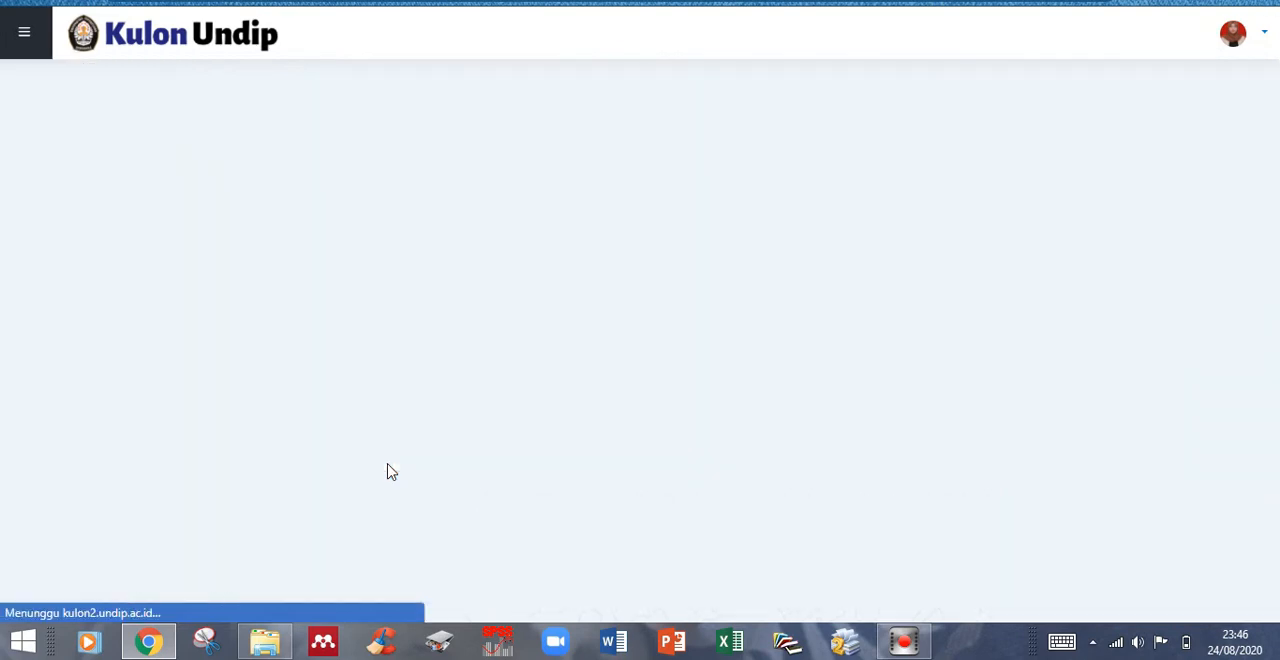
left_click(563, 300)
type("Kelas J1")
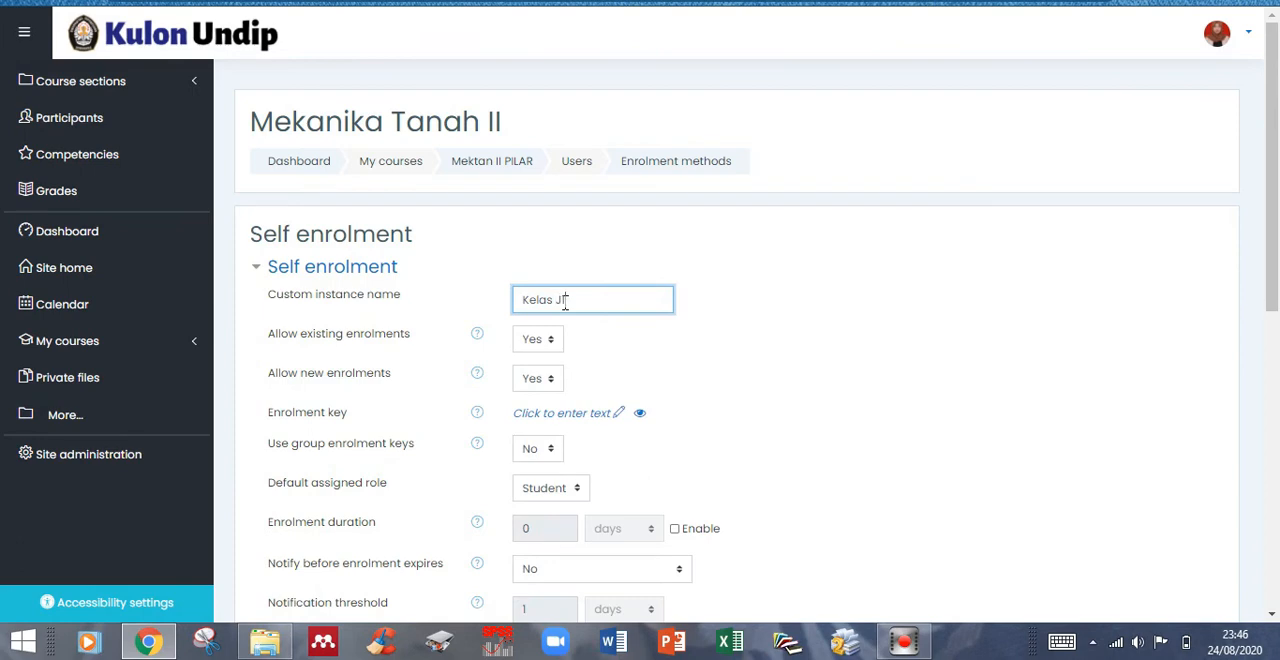
left_click(566, 418)
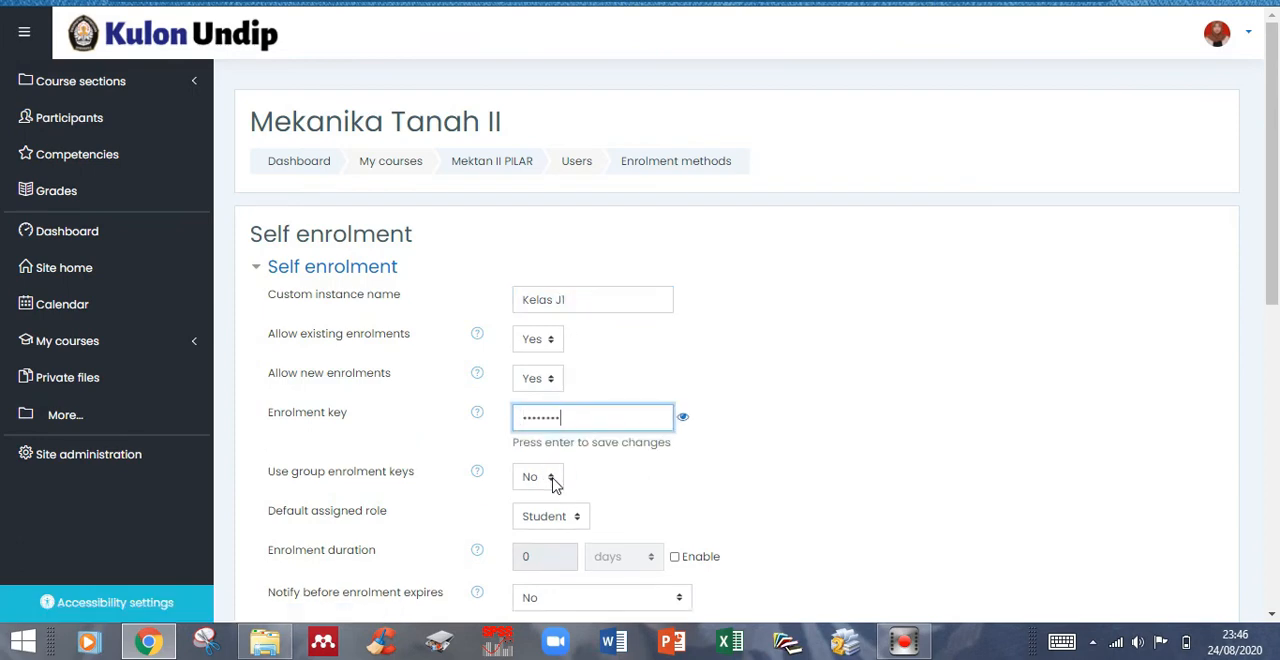
left_click(554, 478)
left_click(540, 475)
scroll(540, 482, "down", 7)
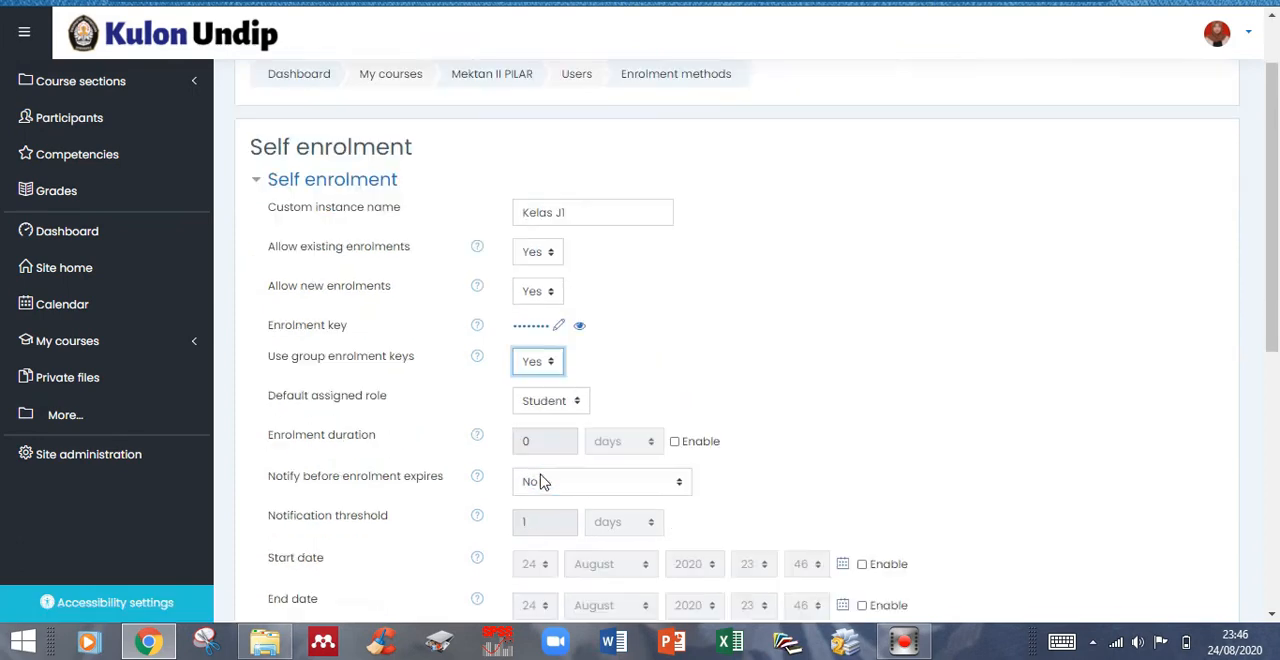
left_click(573, 390)
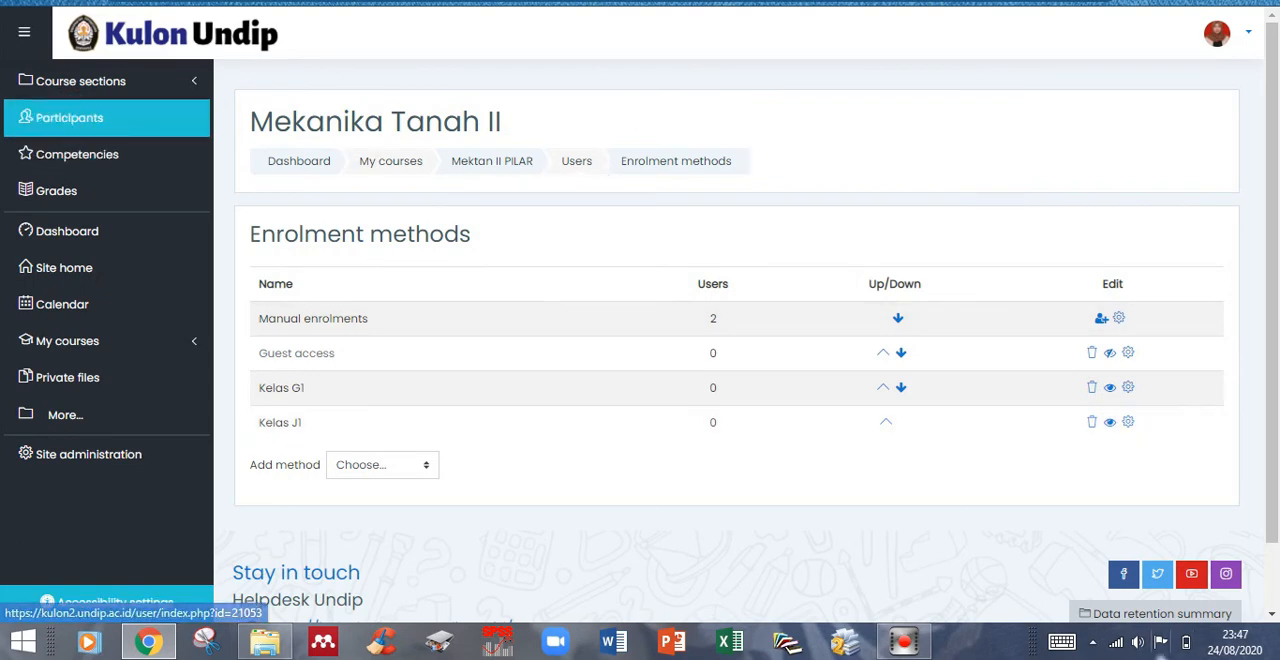
- Open the course's Groups page from its participants
left_click(69, 117)
left_click(1210, 227)
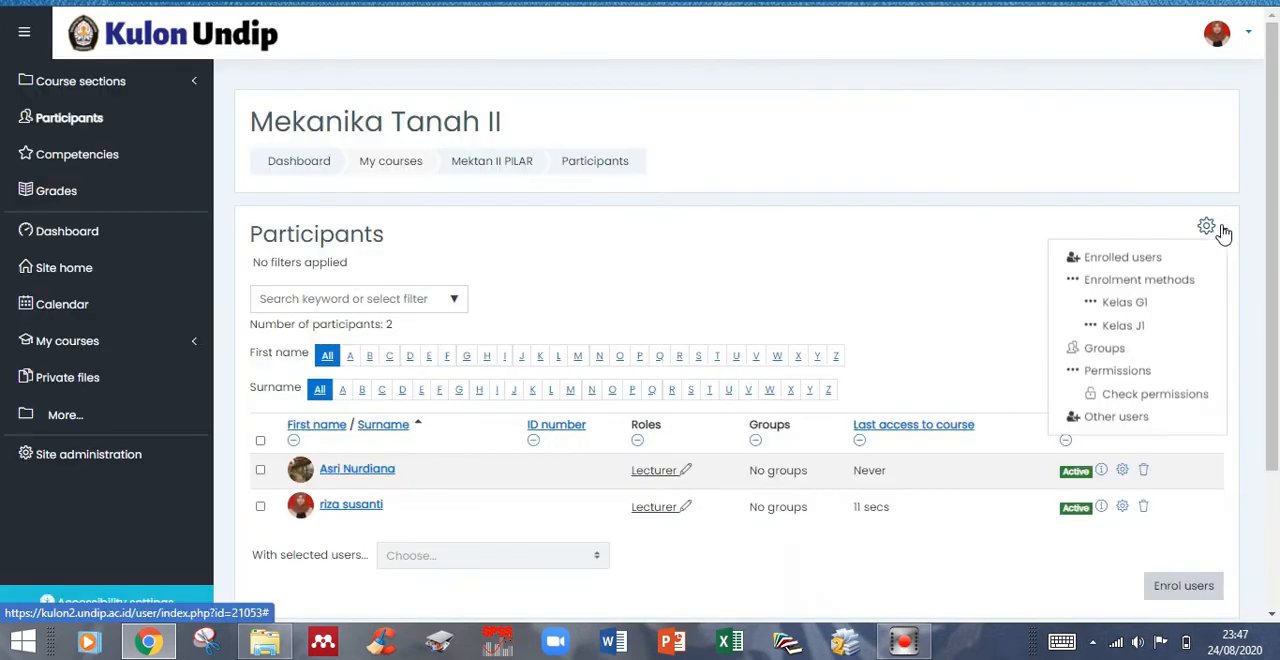
left_click(1105, 349)
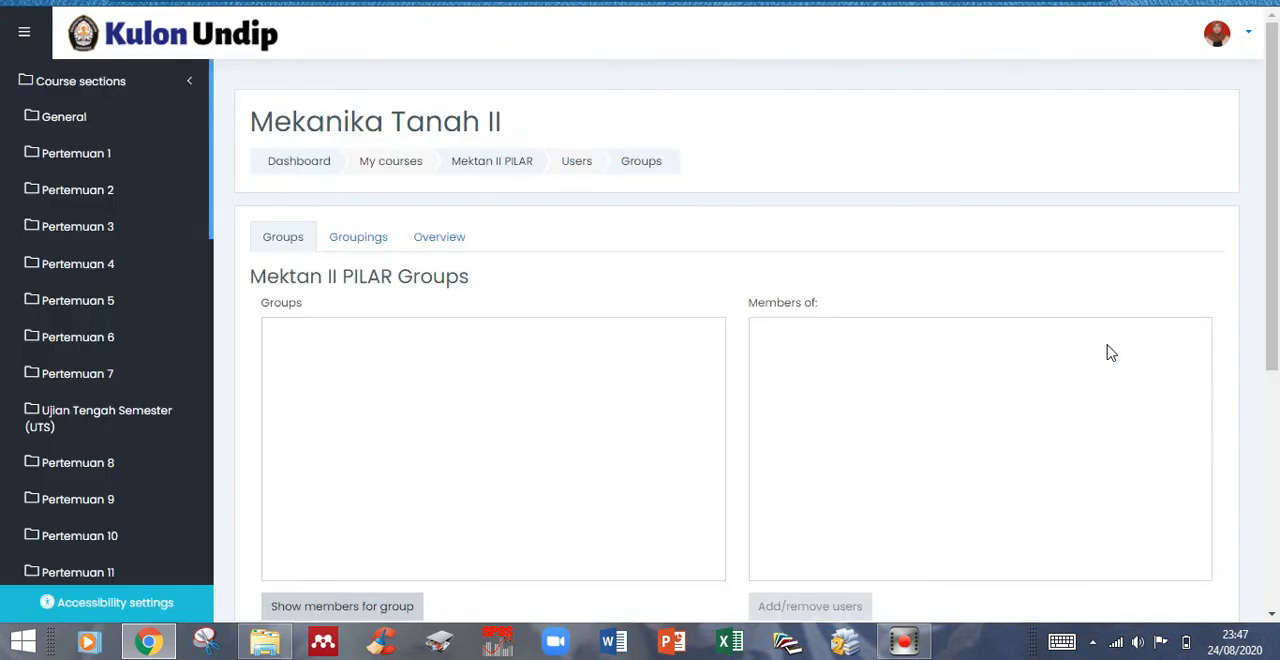
scroll(383, 506, "down", 3)
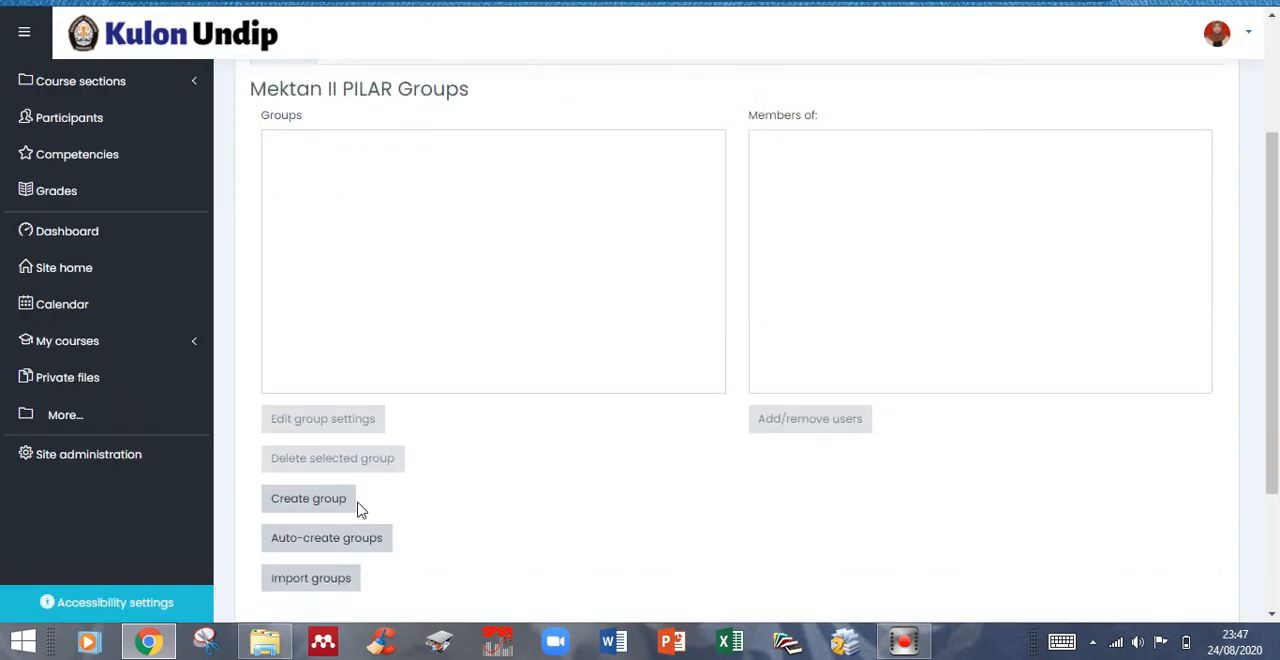
- Create a group named Kelas G1, enter its enrolment key and save it
left_click(294, 506)
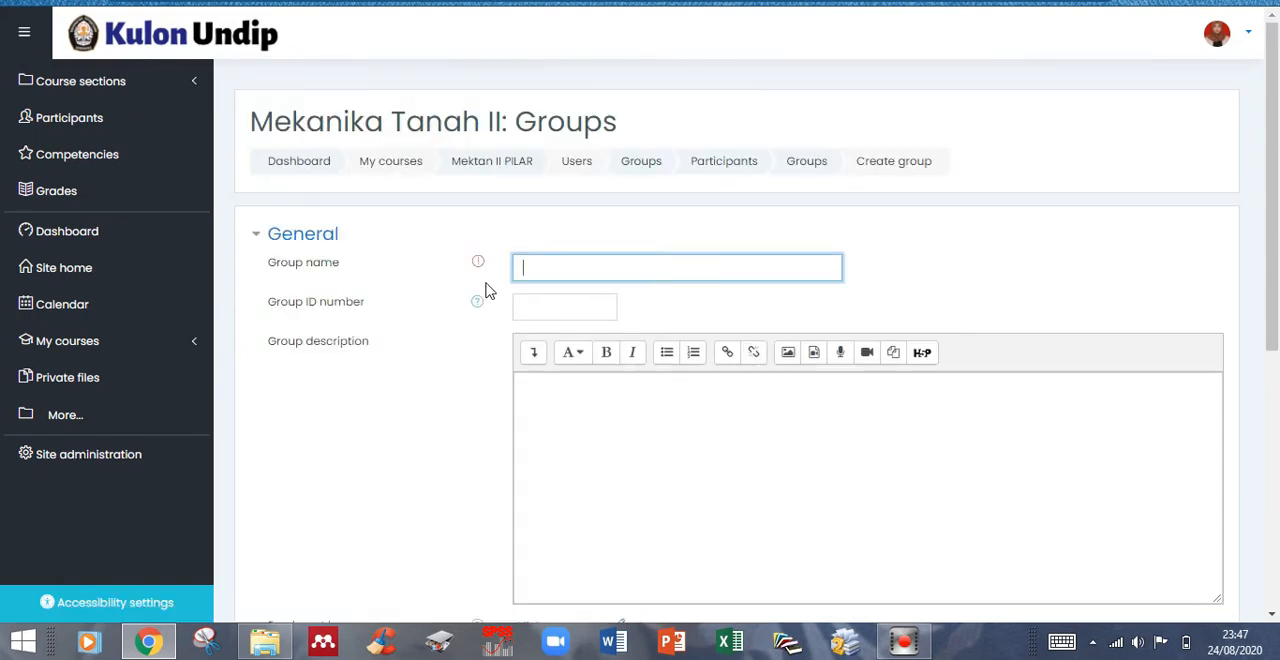
type("Kelas G1")
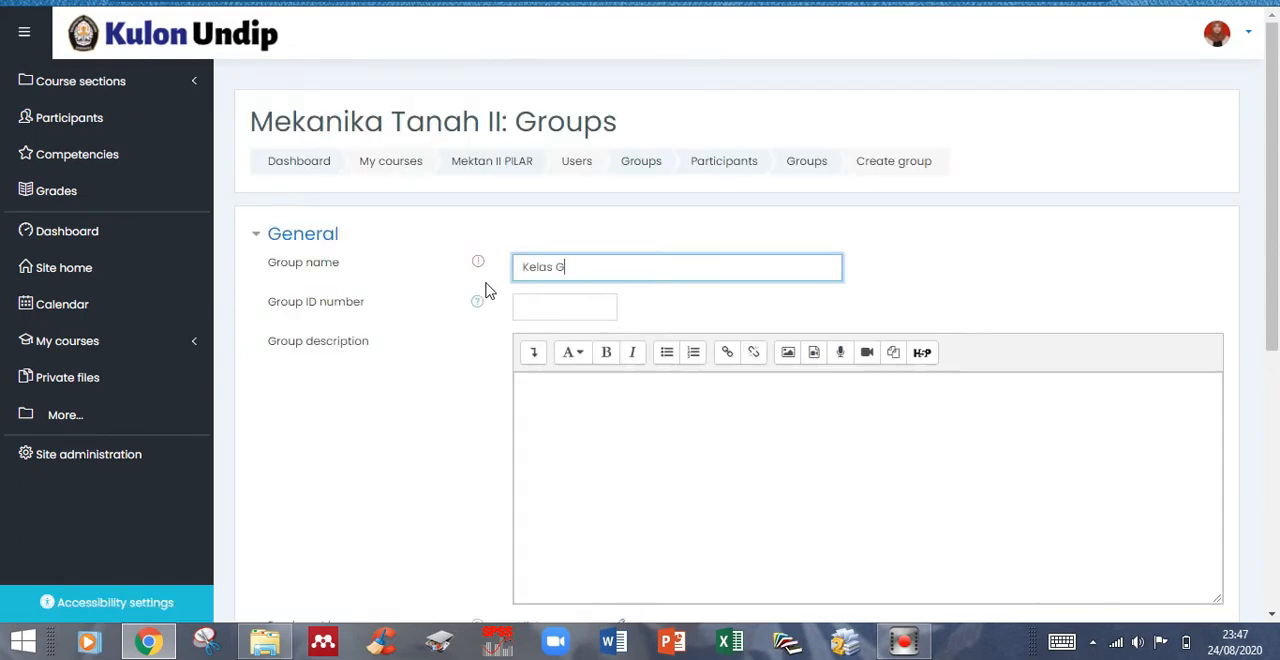
left_click(660, 397)
scroll(500, 386, "down", 1)
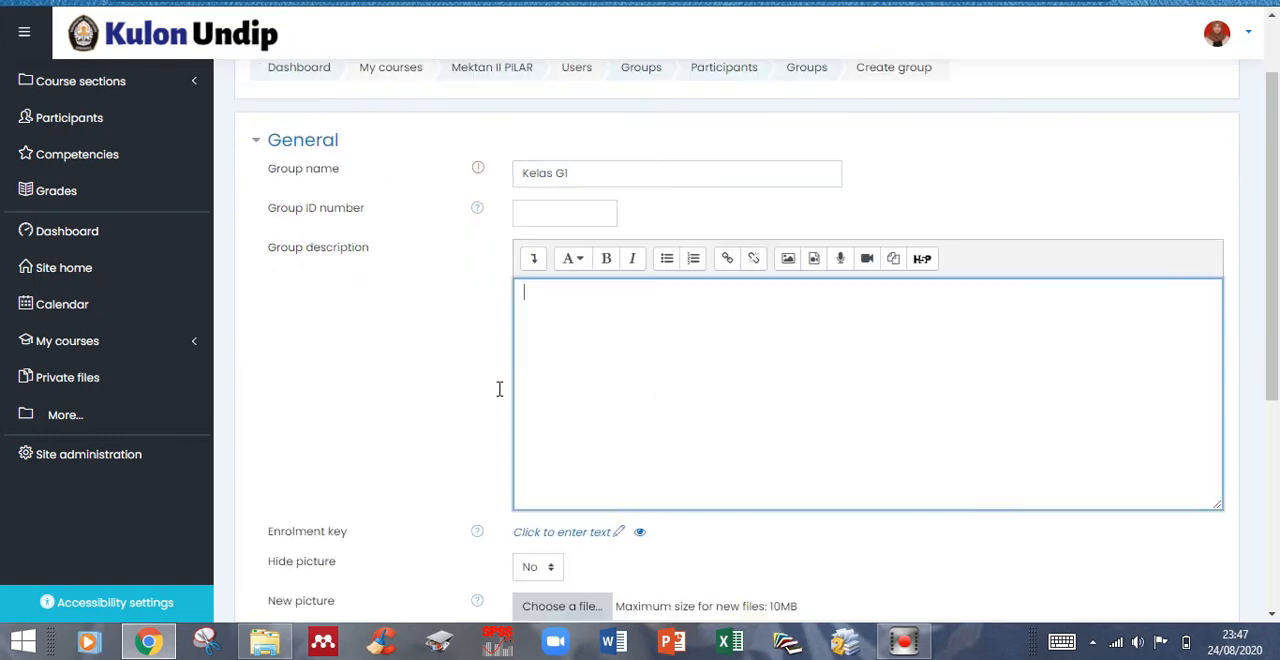
left_click(616, 533)
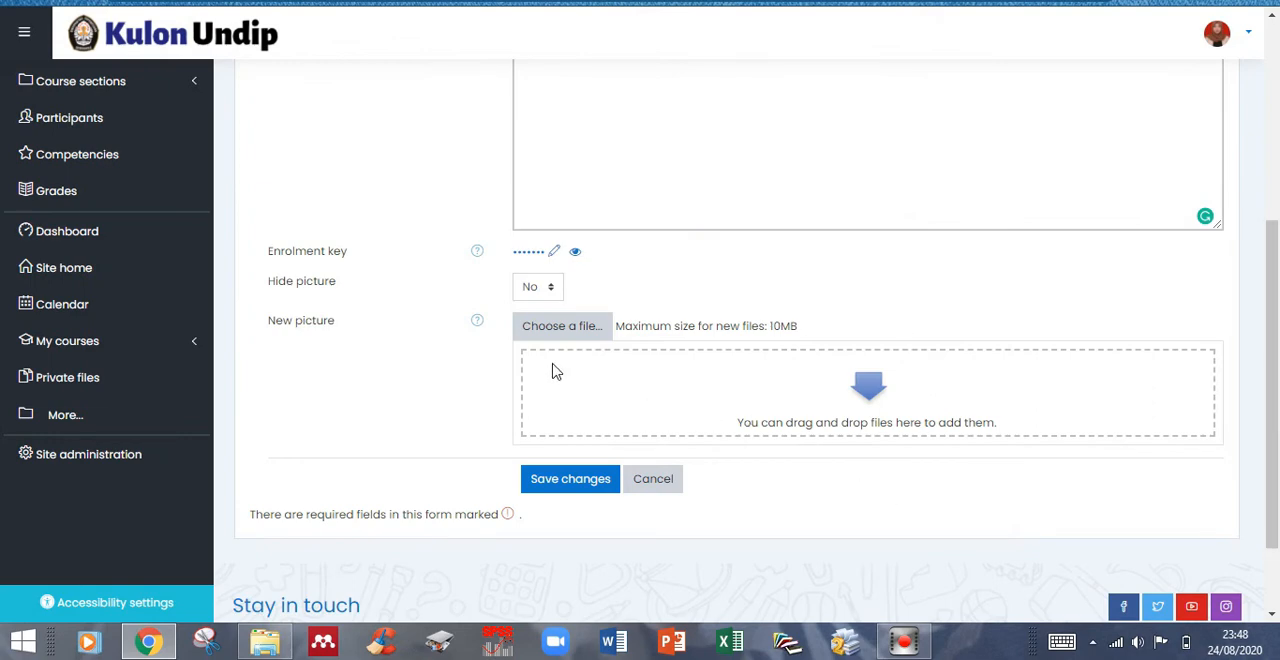
left_click(546, 484)
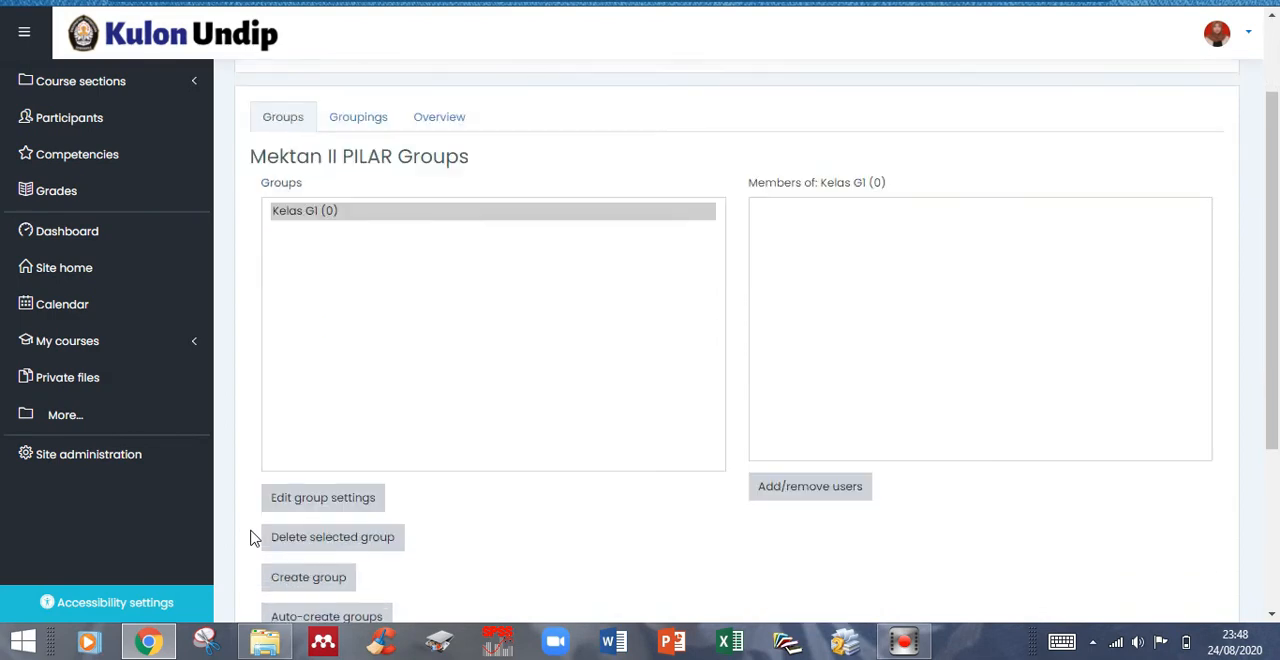
- Create a second course group, enter its enrolment key and save it
scroll(255, 538, "down", 1)
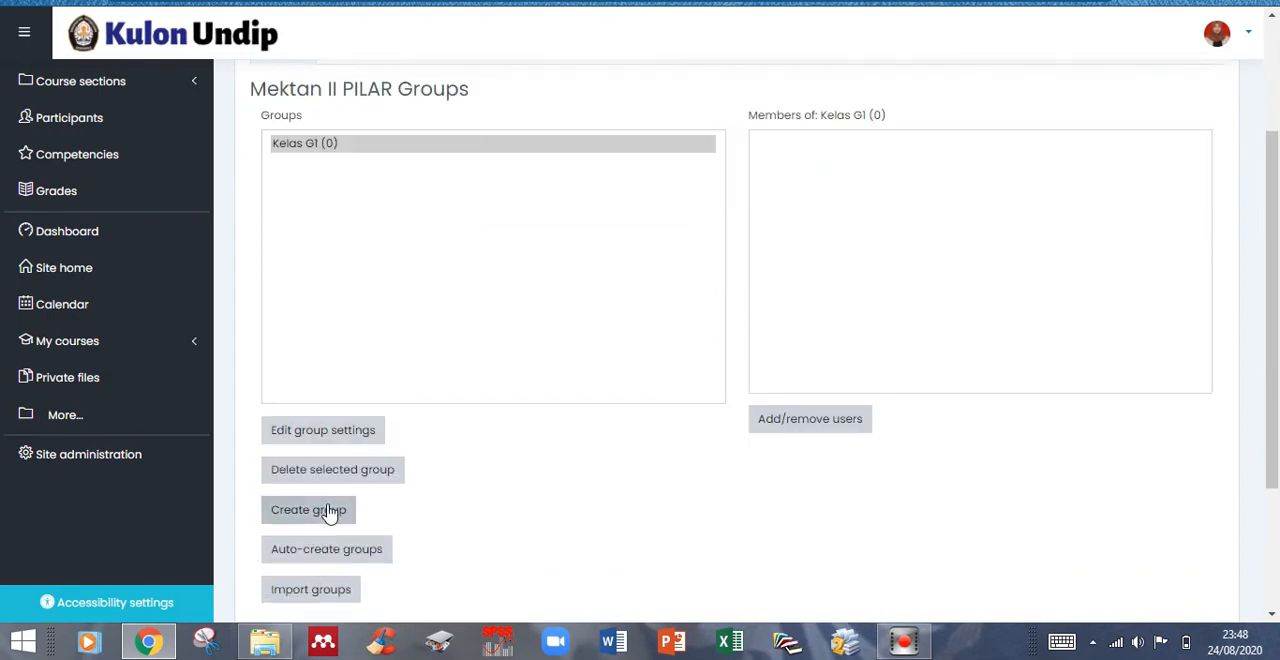
left_click(330, 511)
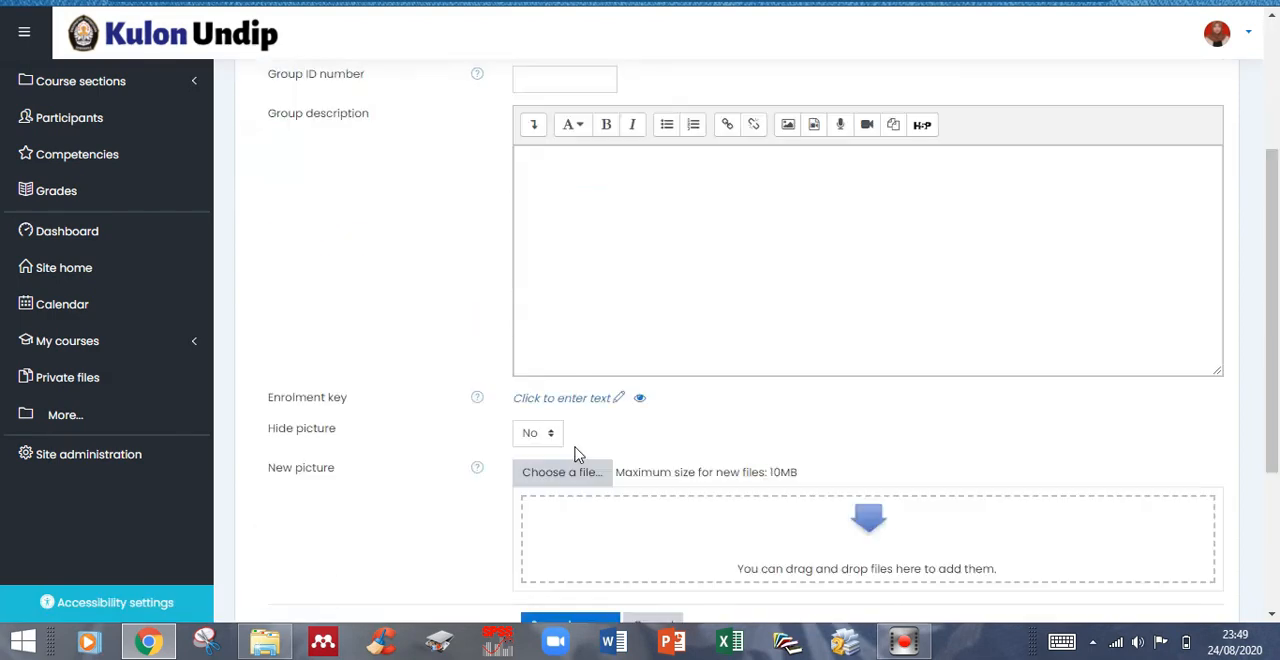
scroll(575, 455, "down", 1)
left_click(619, 267)
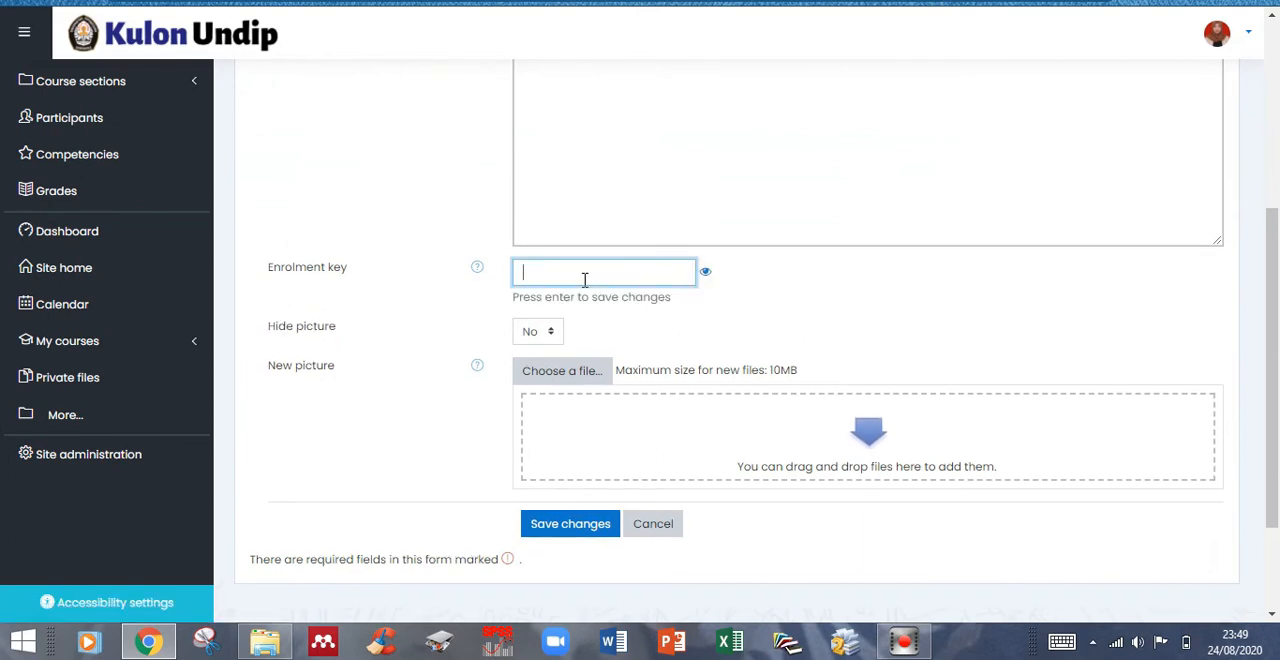
type("••••••••")
left_click(546, 530)
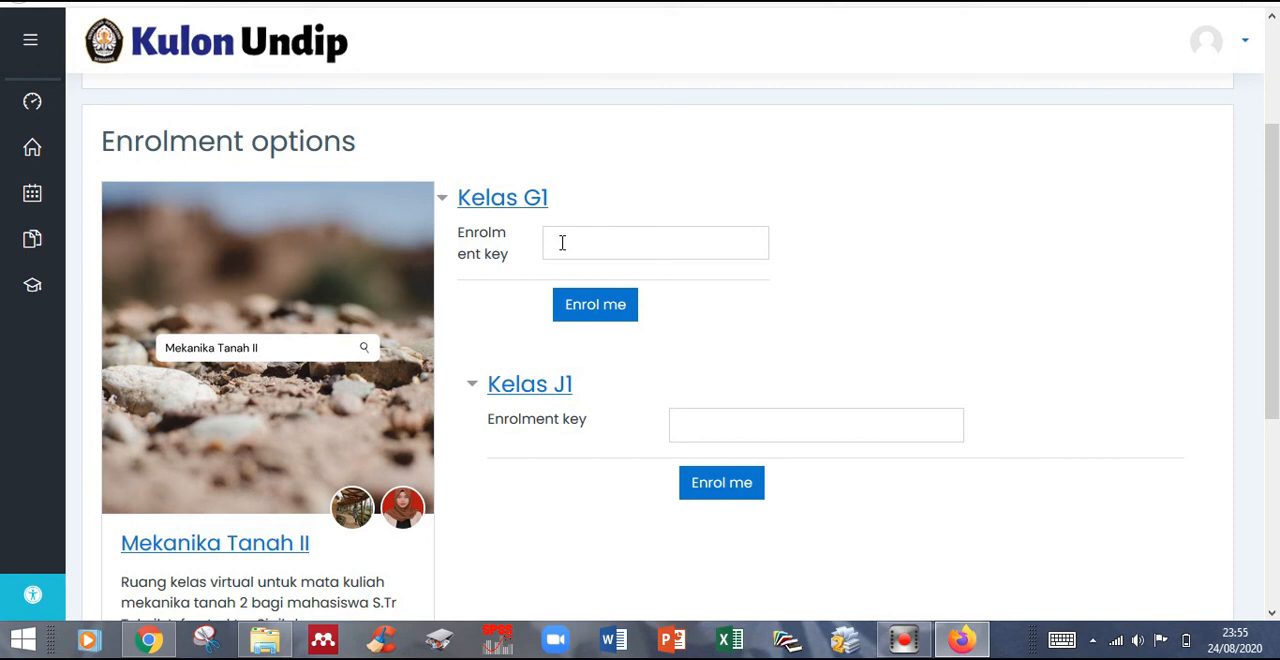
- Switch to the student session in Firefox and paste the enrolment key for Kelas G1 in the Mekanika Tanah II enrolment options
left_click(562, 243)
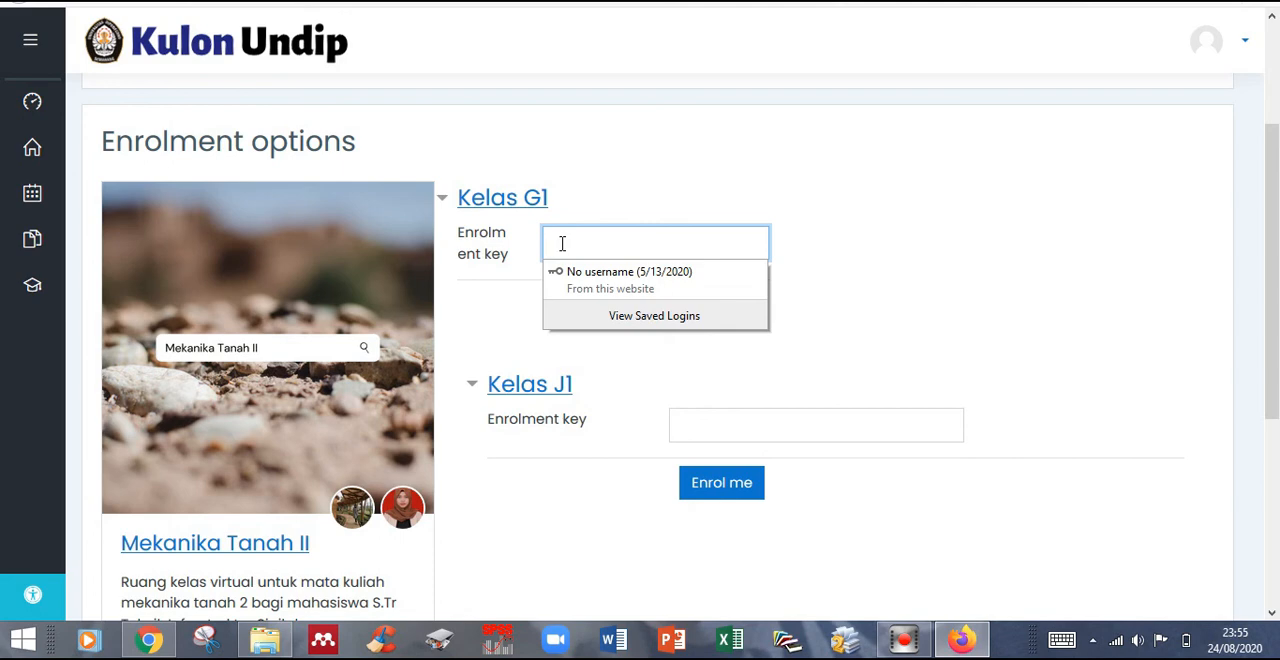
key("ctrl+v")
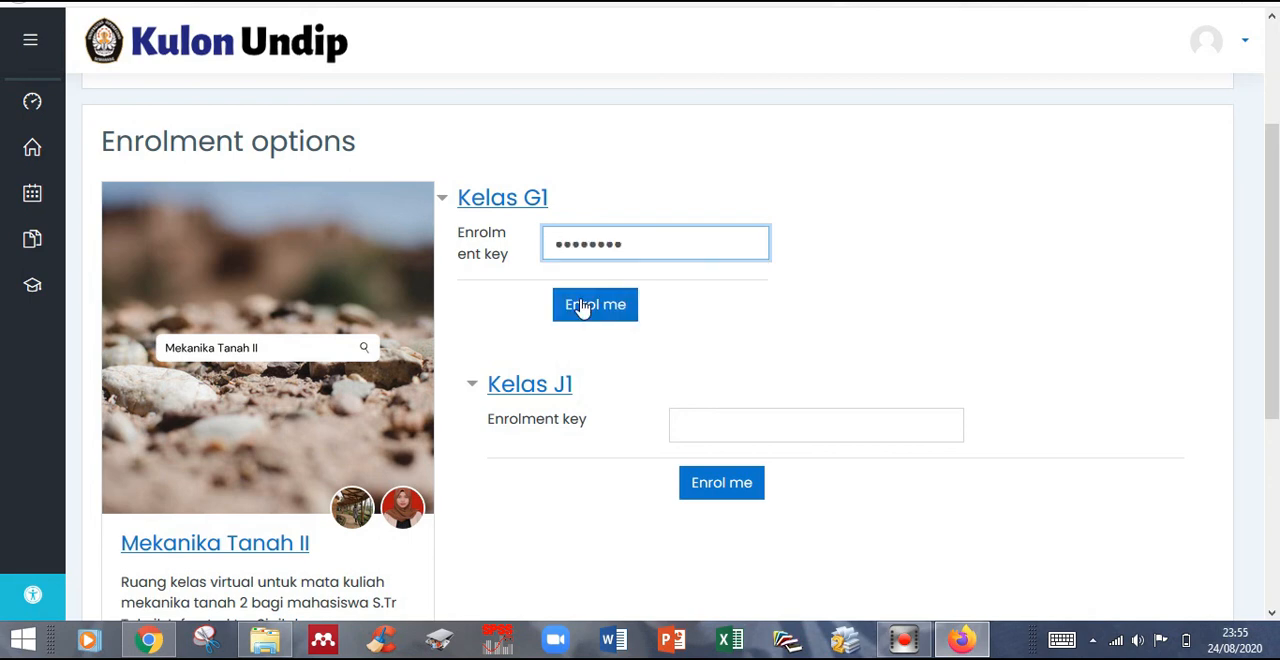